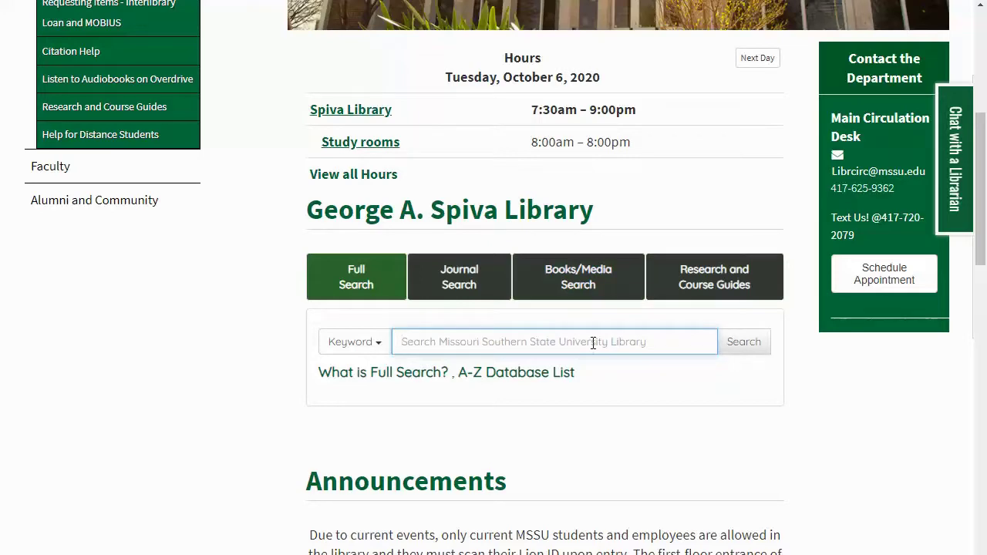
Run a keyword search for "dogs" in the library's Full Search.
text(dogsw)
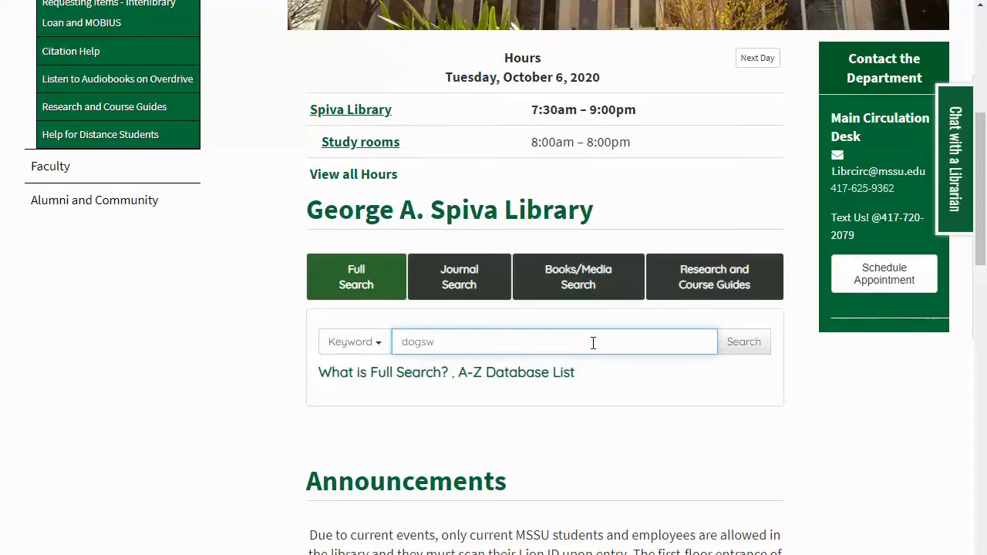
key(BackSpace)
click(732, 343)
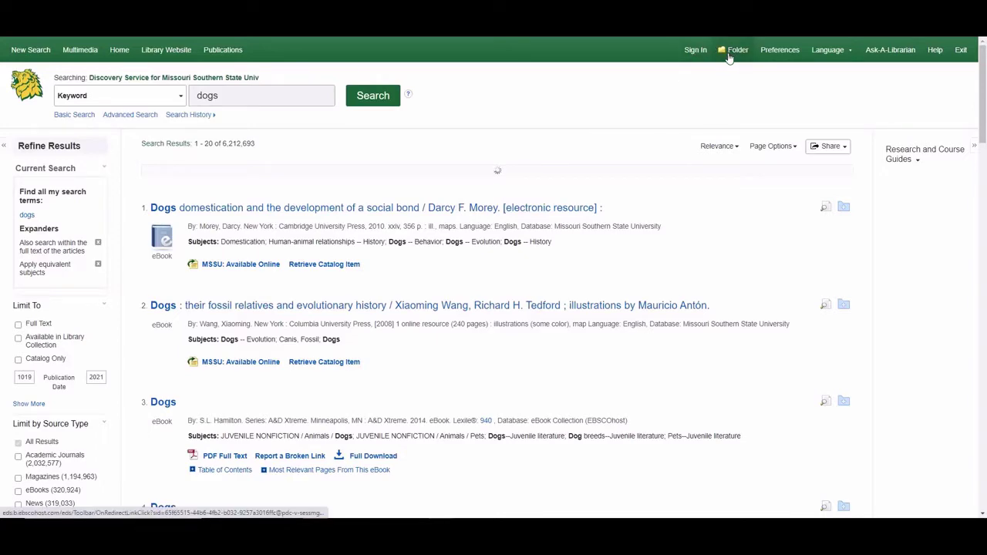
Add the first two search results to the folder and open the folder's contents.
click(846, 212)
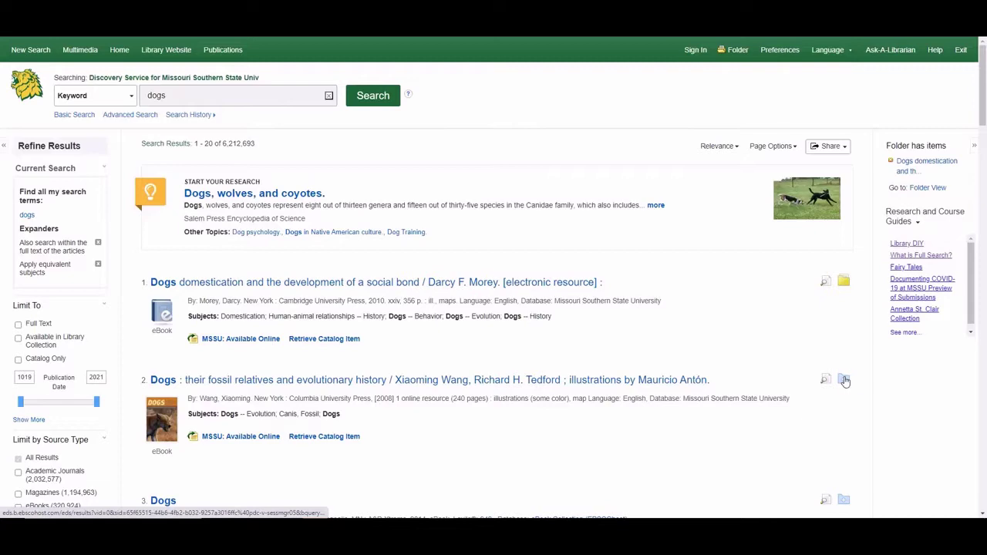
click(844, 380)
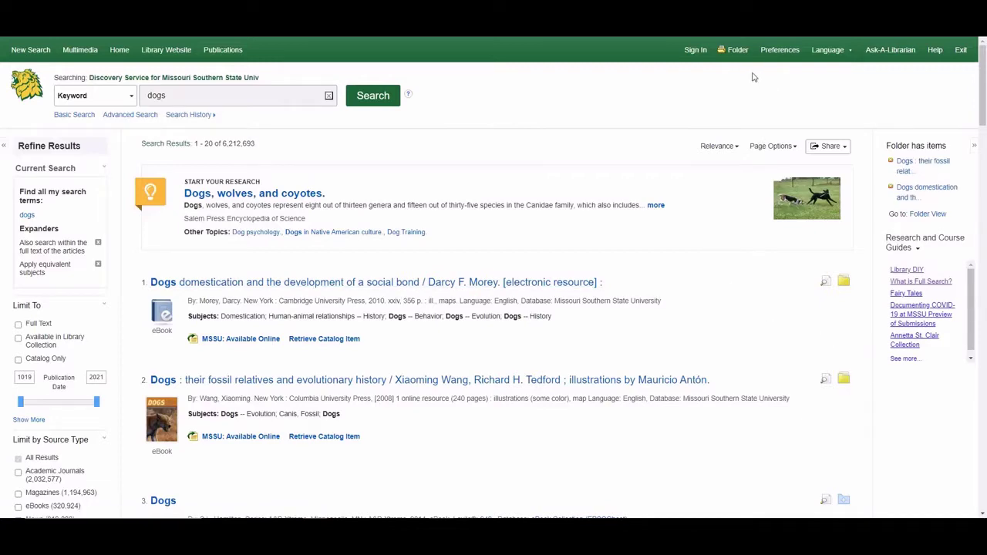
click(734, 49)
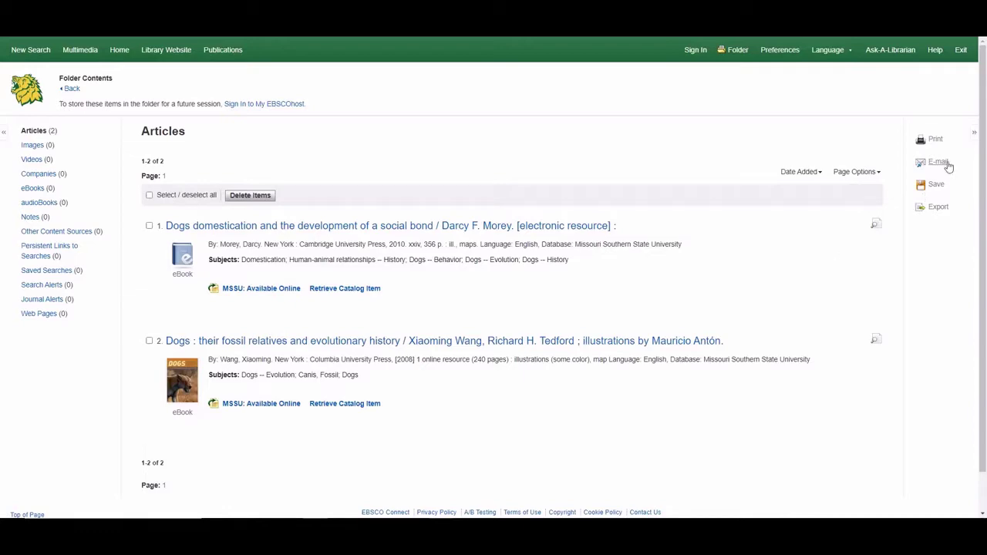
Review the export formats and the e-mail citation formats offered for the folder's articles, and return to the folder.
click(932, 208)
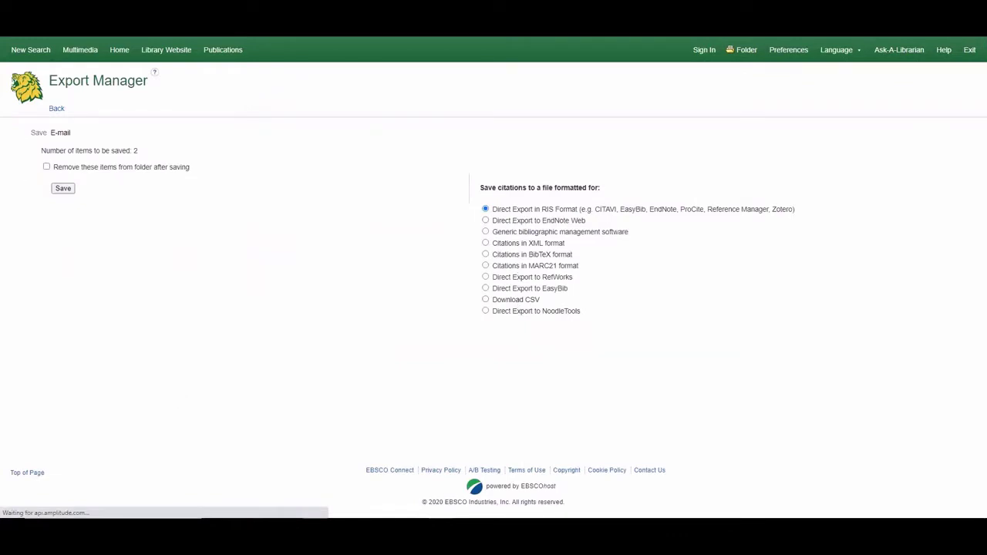
key(alt+Left)
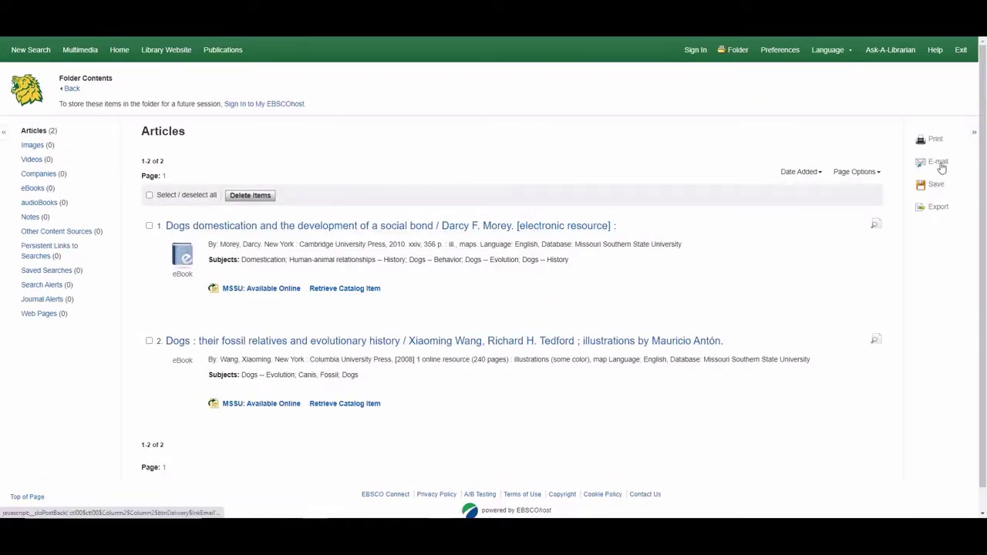
click(940, 168)
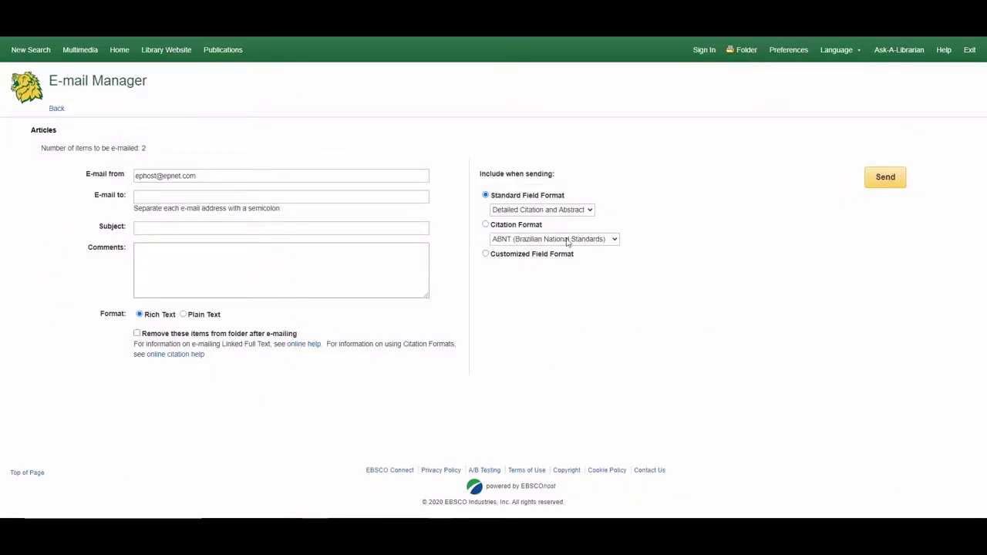
click(530, 240)
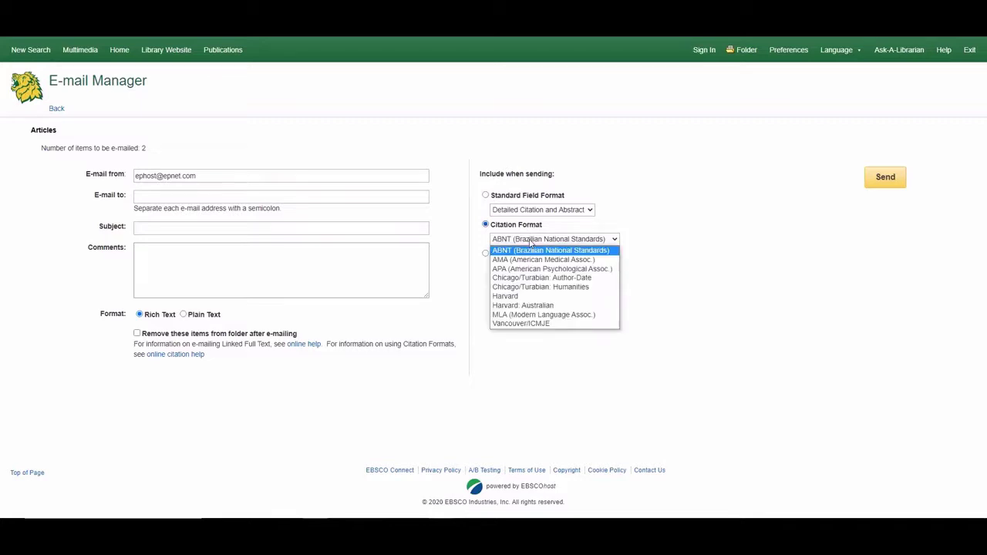
click(629, 245)
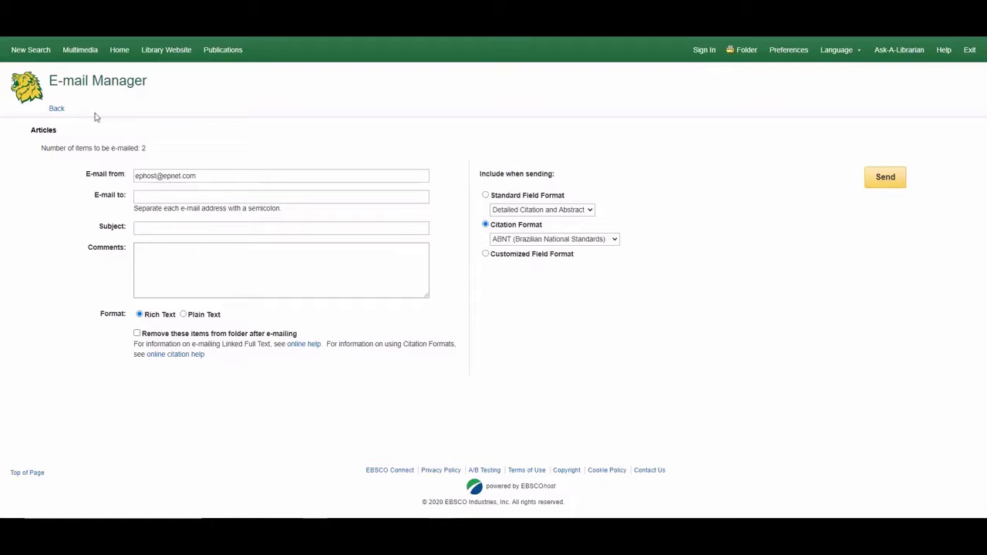
click(57, 110)
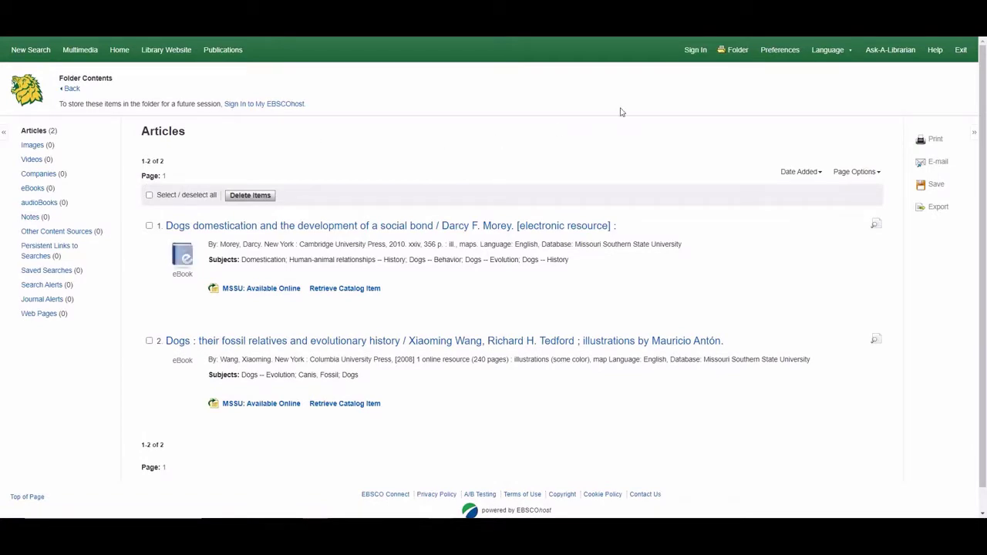
Sign in to EBSCOhost with the personal Google account, submitting the account password.
click(694, 50)
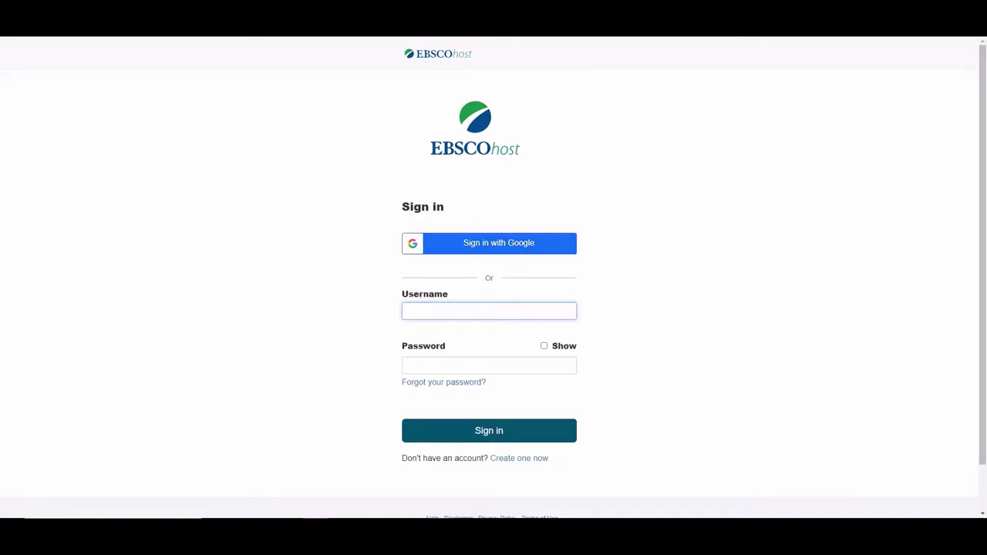
click(682, 198)
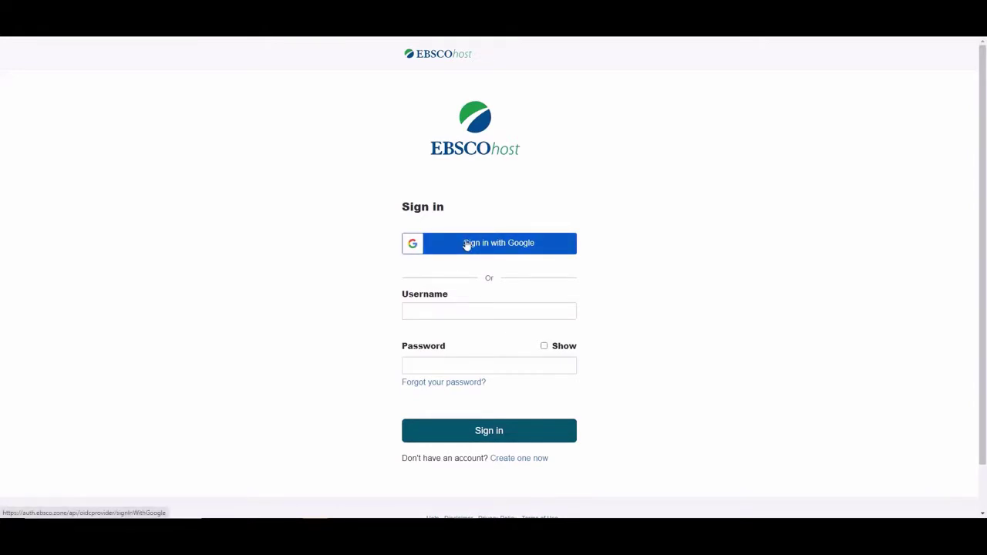
click(566, 242)
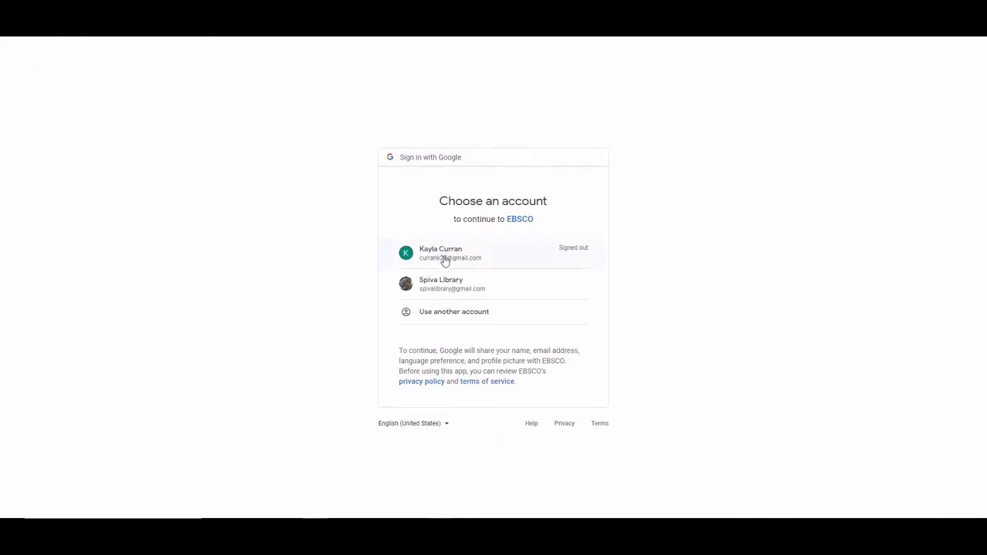
click(445, 258)
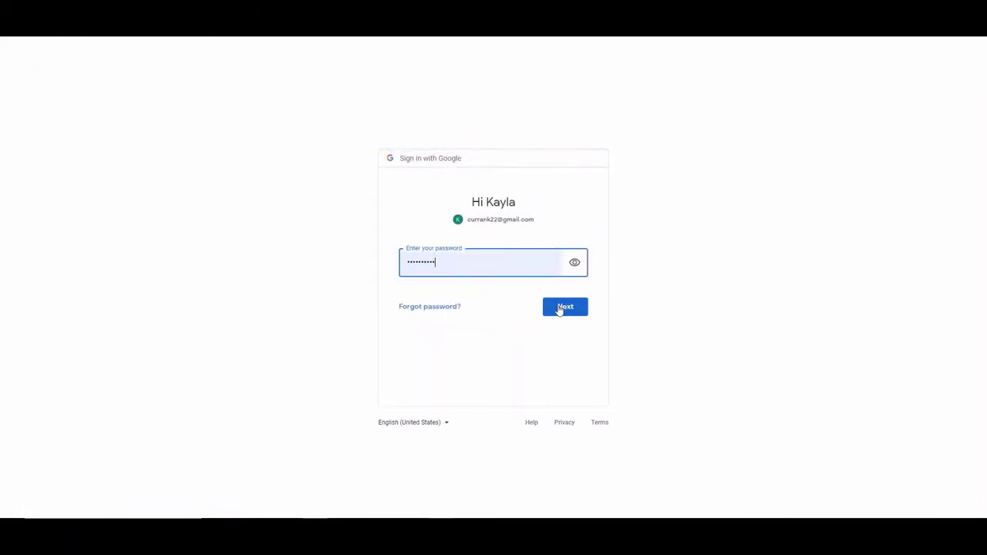
click(563, 307)
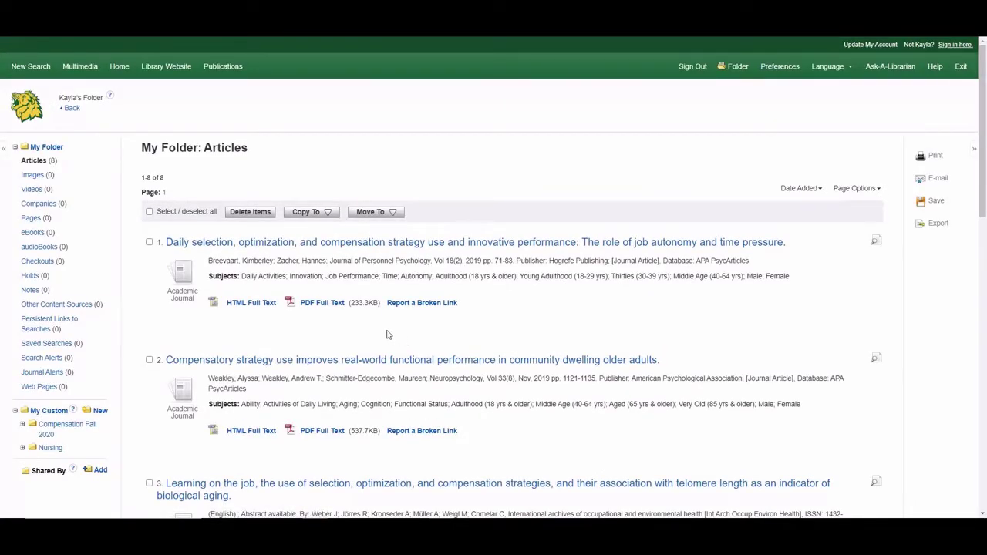
Expand the custom folder Compensation Fall 2020 and open its articles.
scroll(387, 333, down, 5)
scroll(386, 332, up, 5)
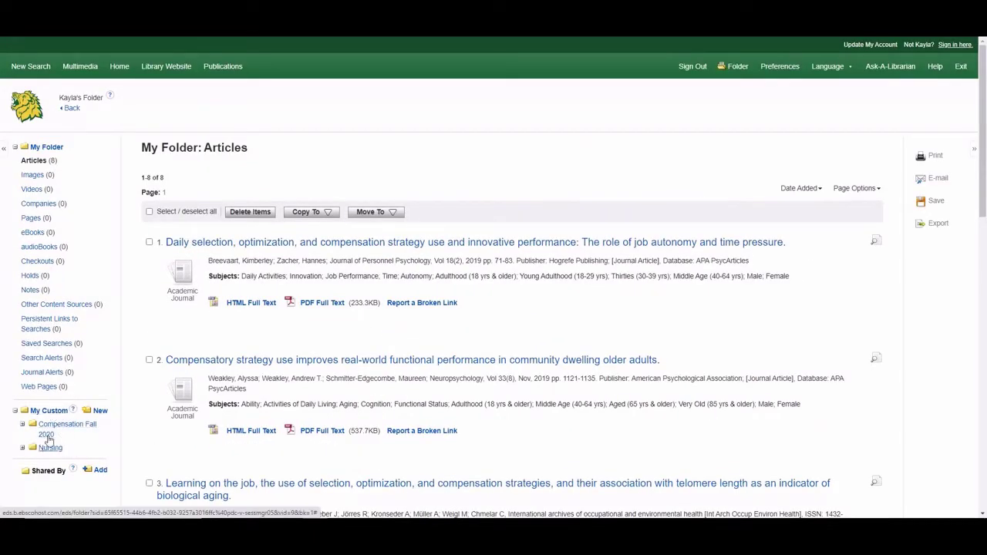
scroll(258, 312, down, 3)
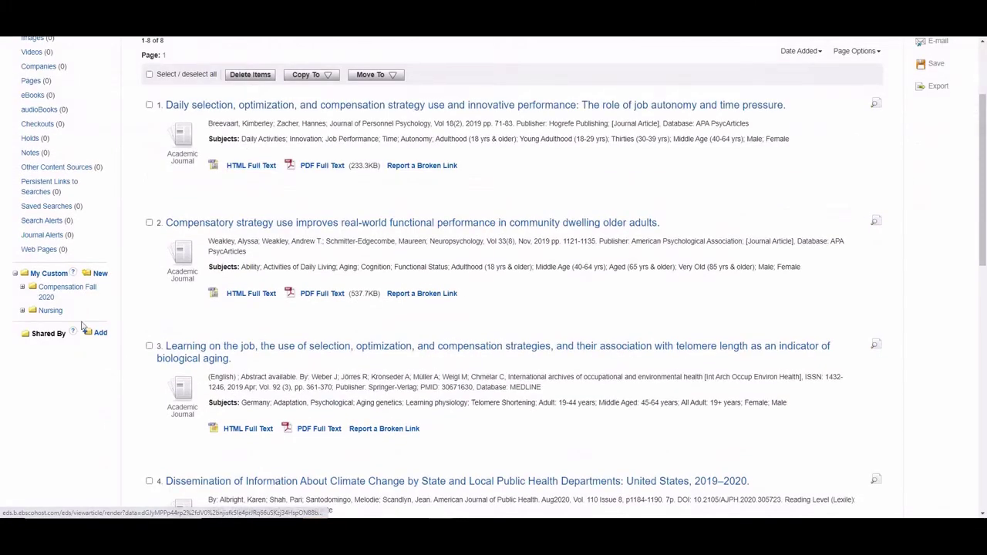
click(55, 297)
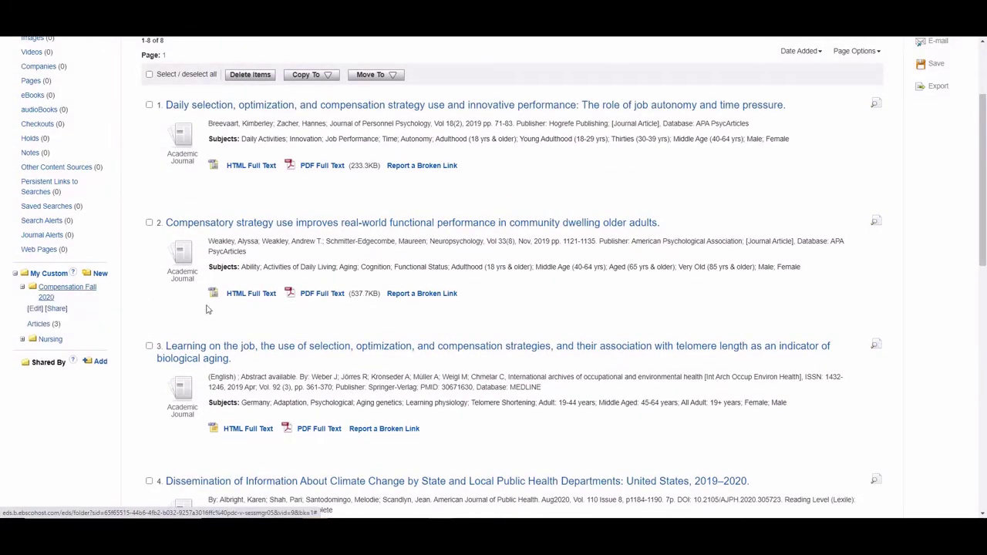
click(38, 324)
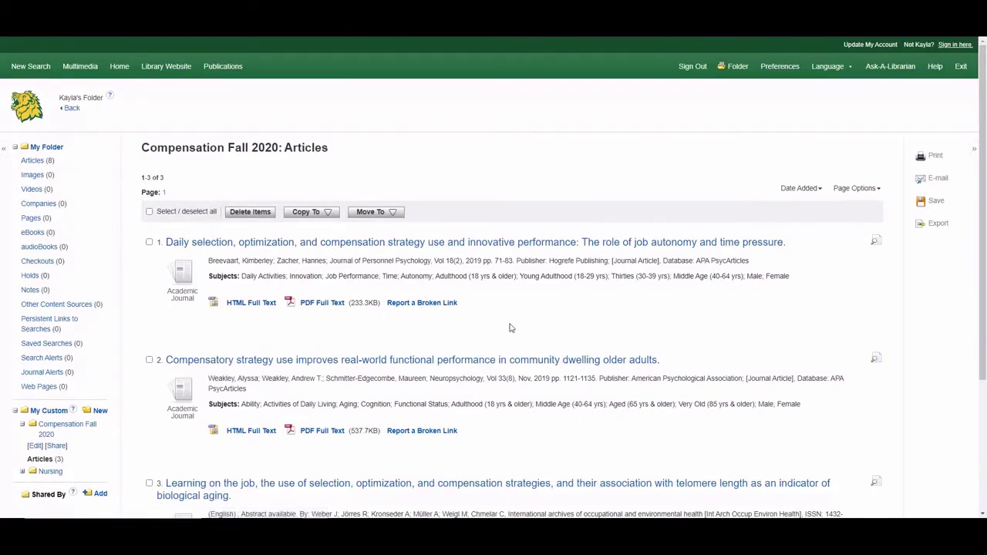
Select all articles in the Compensation Fall 2020 folder and open the form for e-mailing them.
scroll(511, 327, down, 3)
scroll(486, 326, up, 3)
click(150, 212)
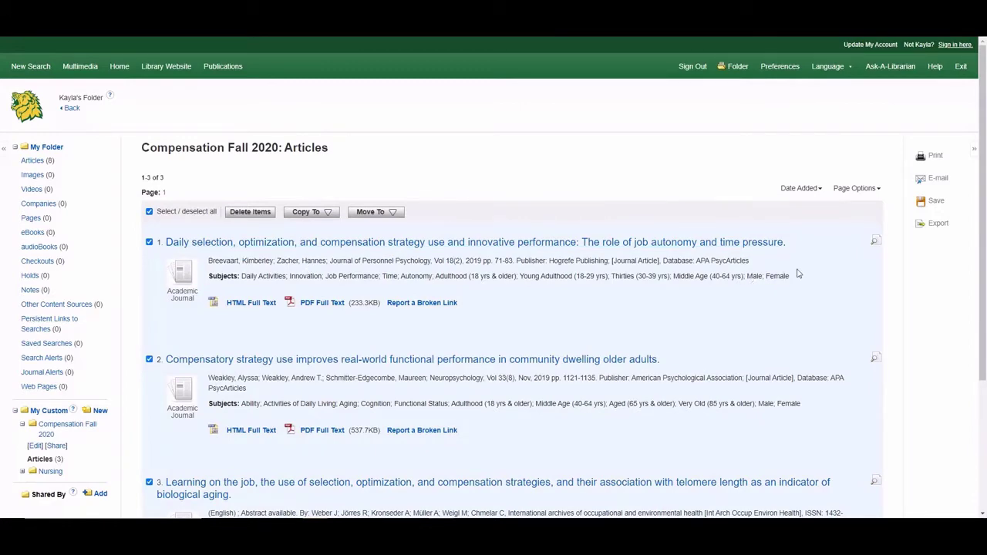
click(930, 183)
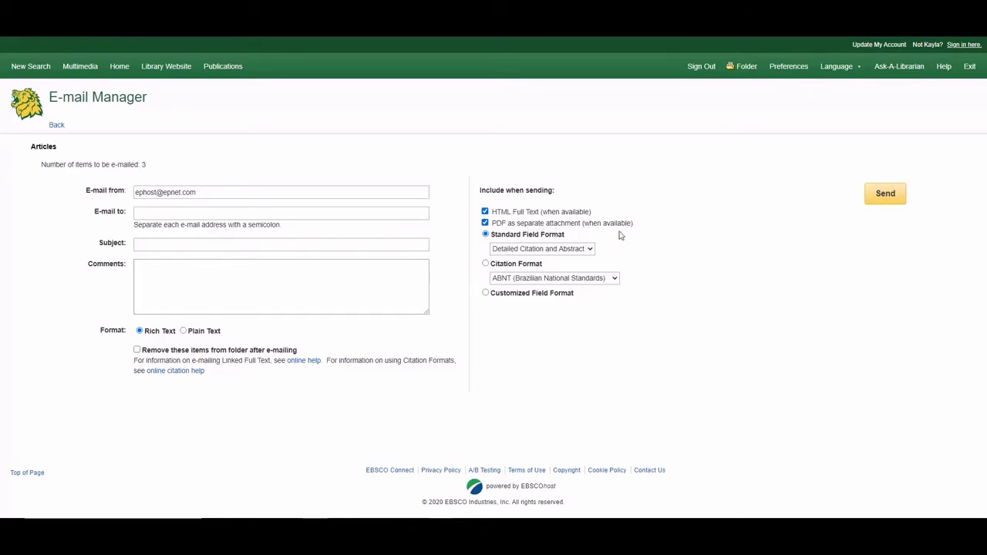
Set the e-mail's citation format to APA (American Psychological Assoc.), and return to the folder without sending.
click(568, 248)
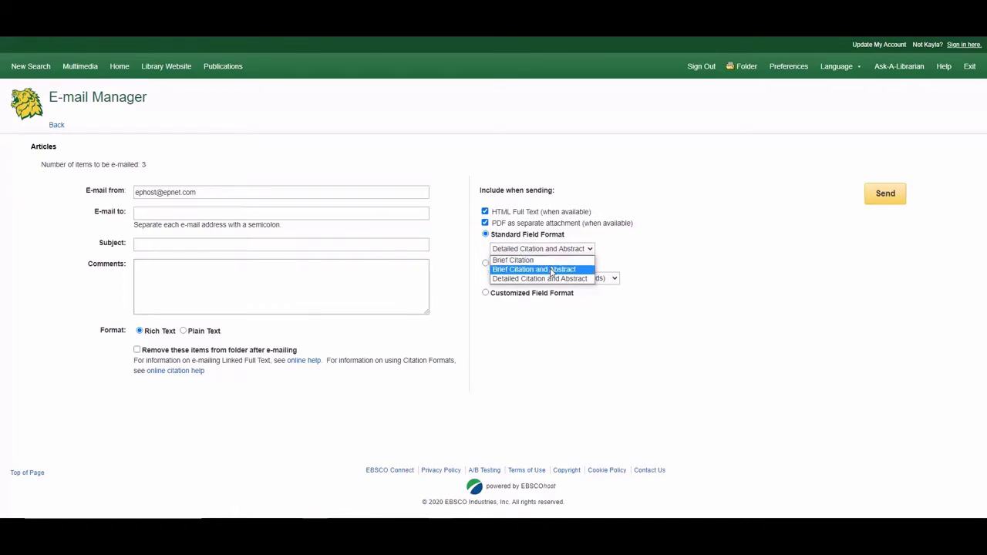
click(678, 255)
click(511, 267)
click(513, 281)
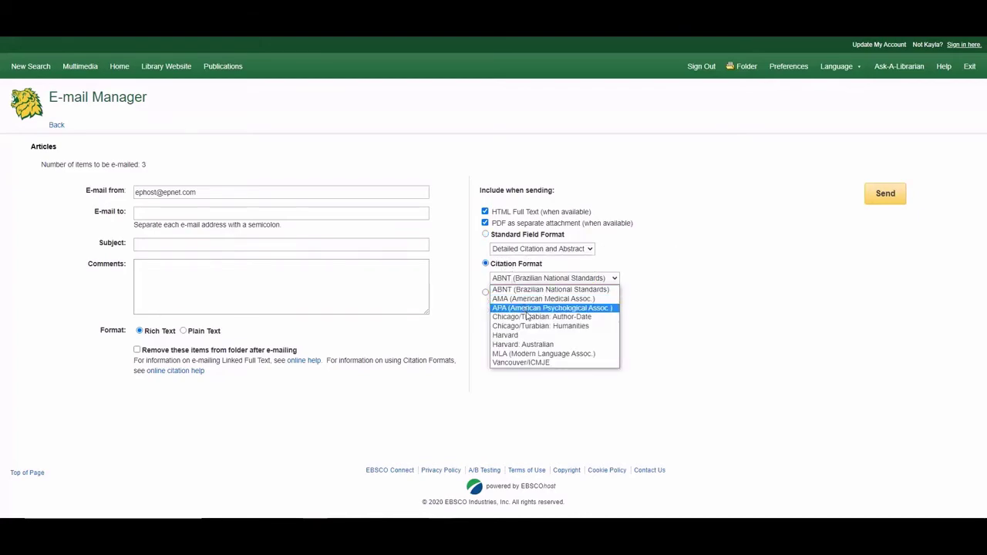
click(527, 310)
click(271, 325)
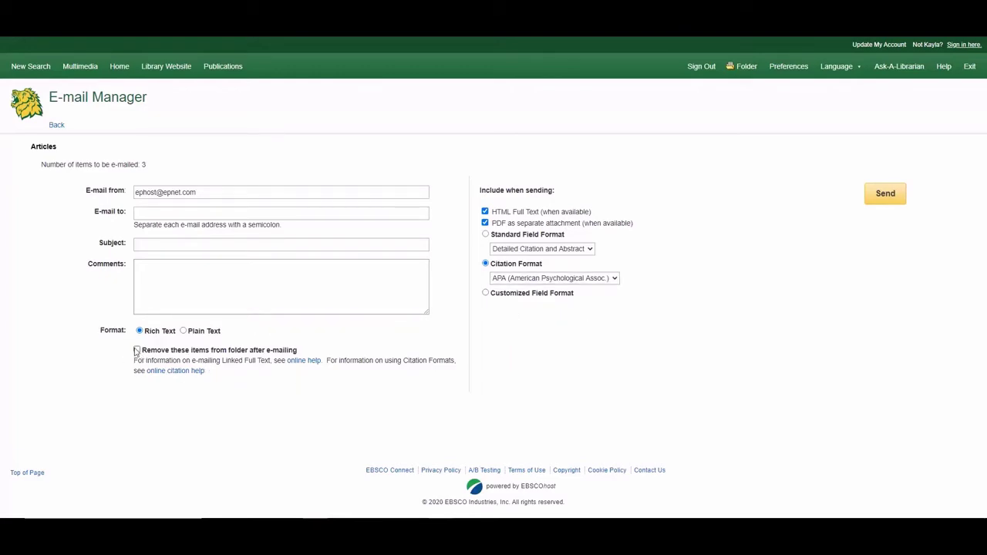
click(56, 126)
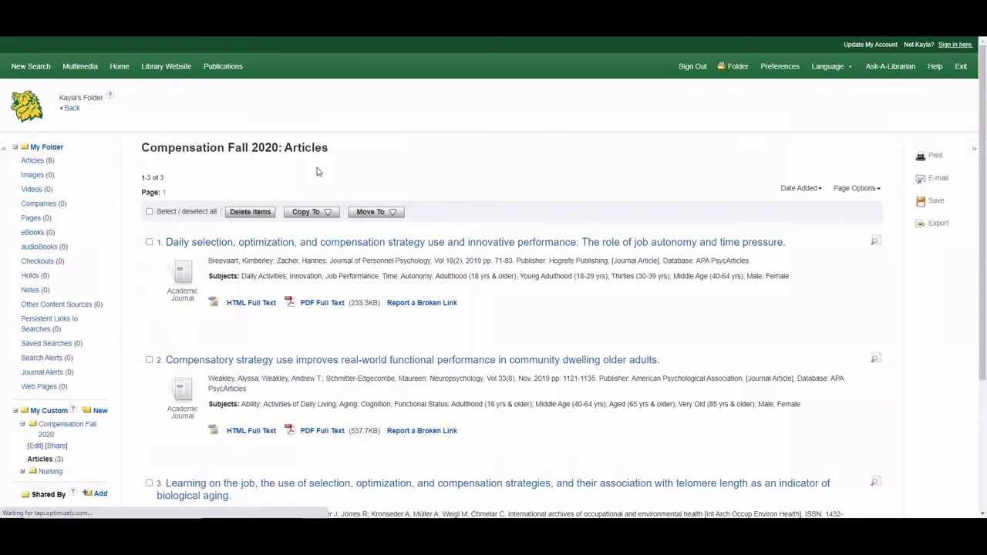
scroll(258, 191, down, 3)
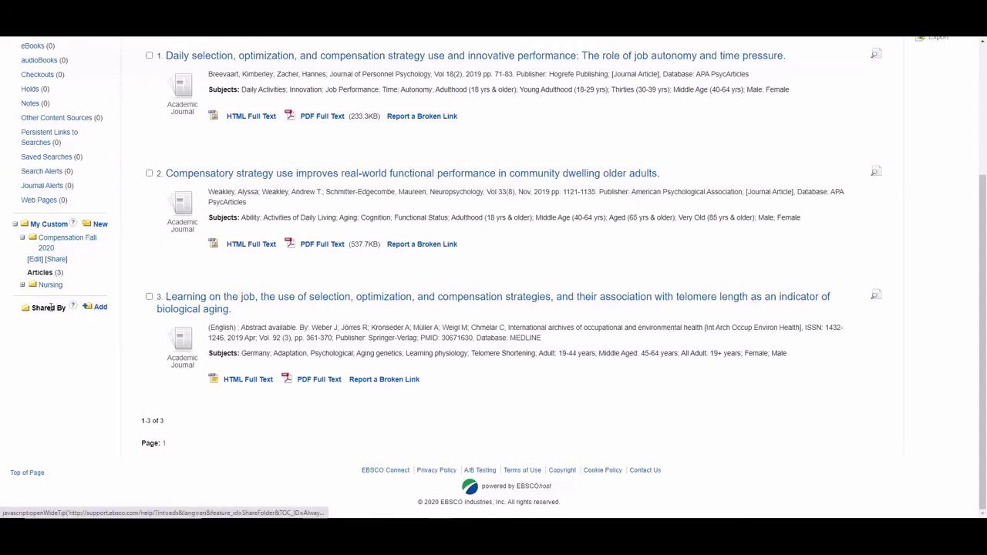
scroll(482, 317, up, 2)
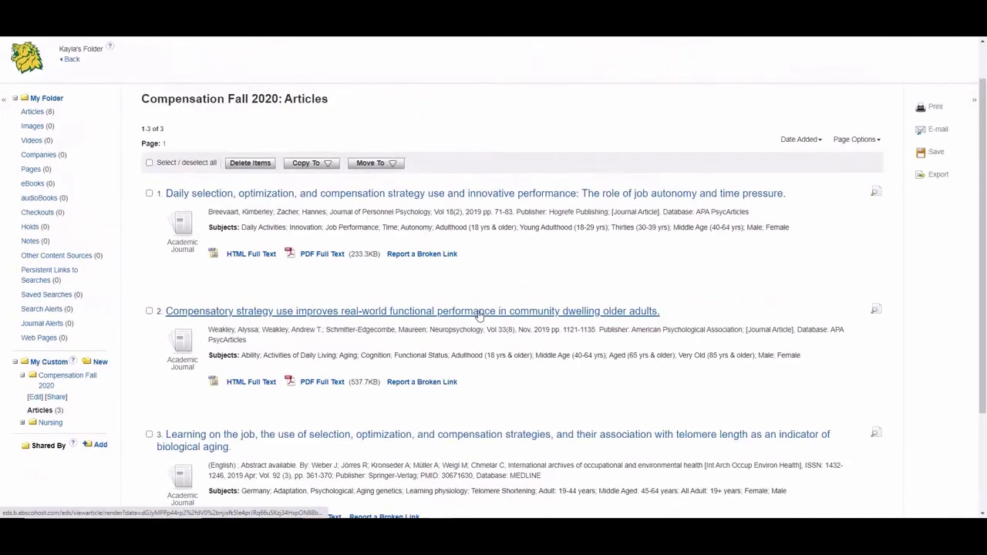
scroll(479, 317, up, 1)
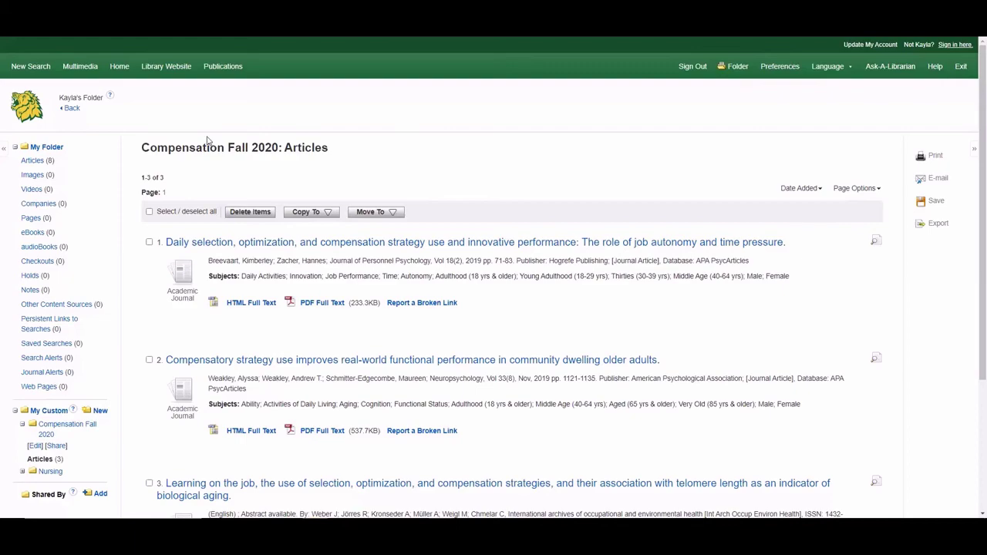
Open the library website and check its Chat with a Librarian form, closing the form again.
click(166, 65)
scroll(682, 305, down, 3)
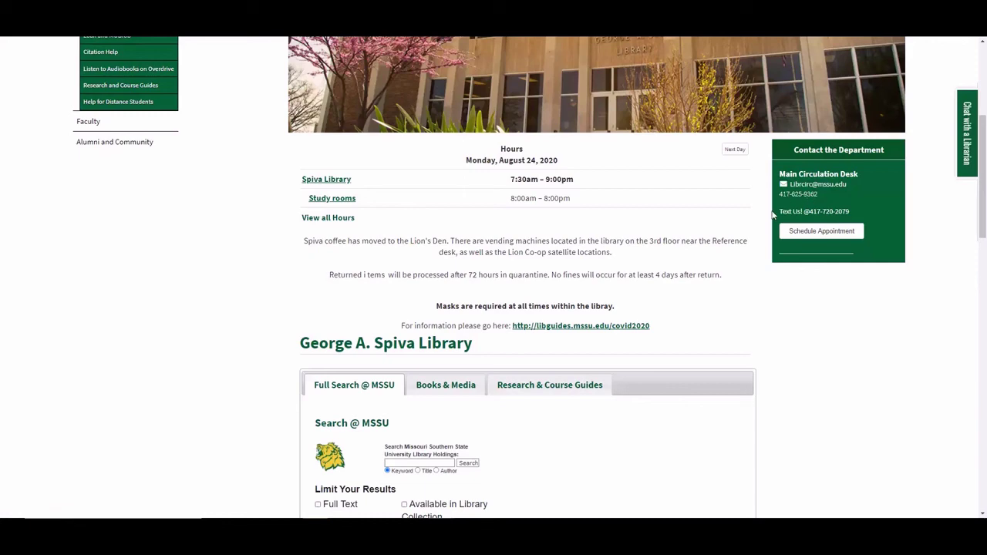
click(961, 132)
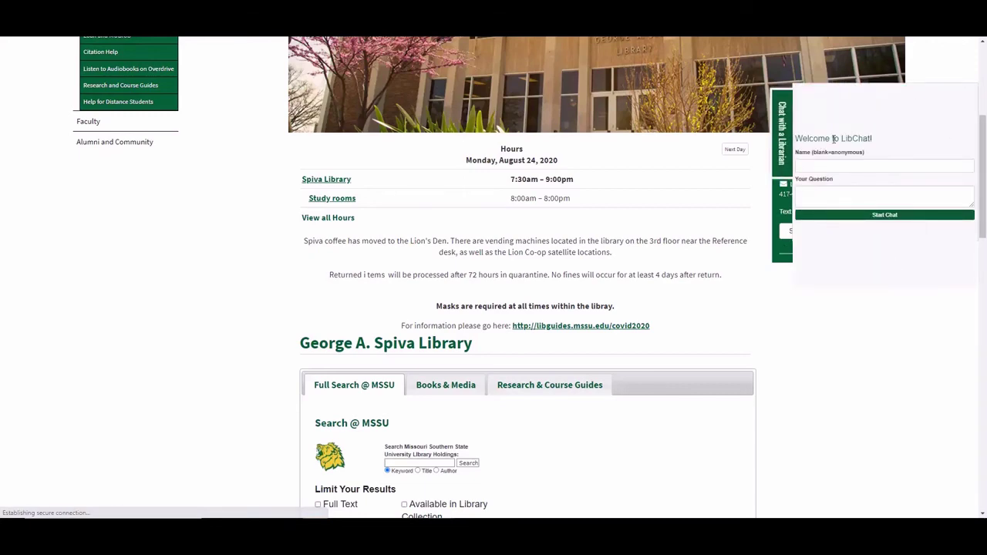
click(782, 117)
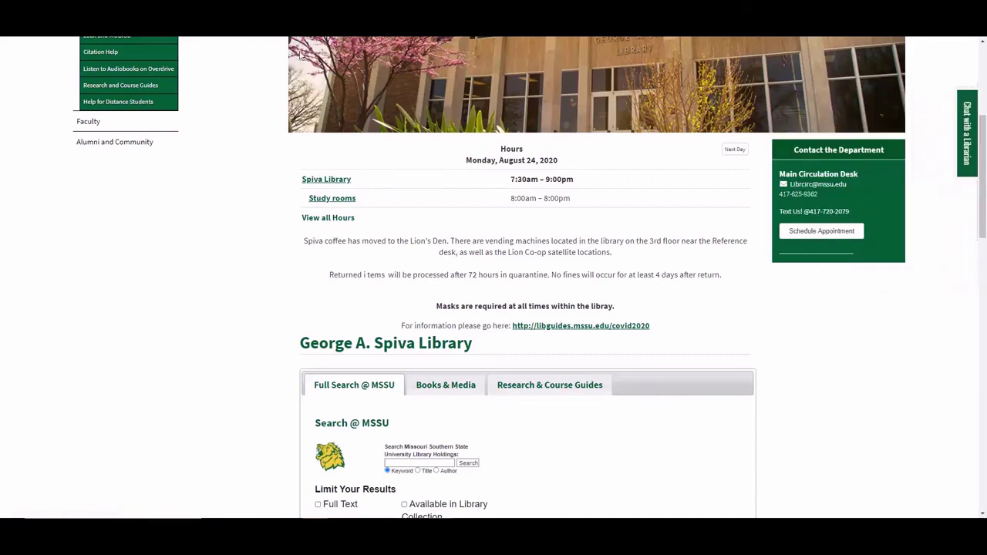